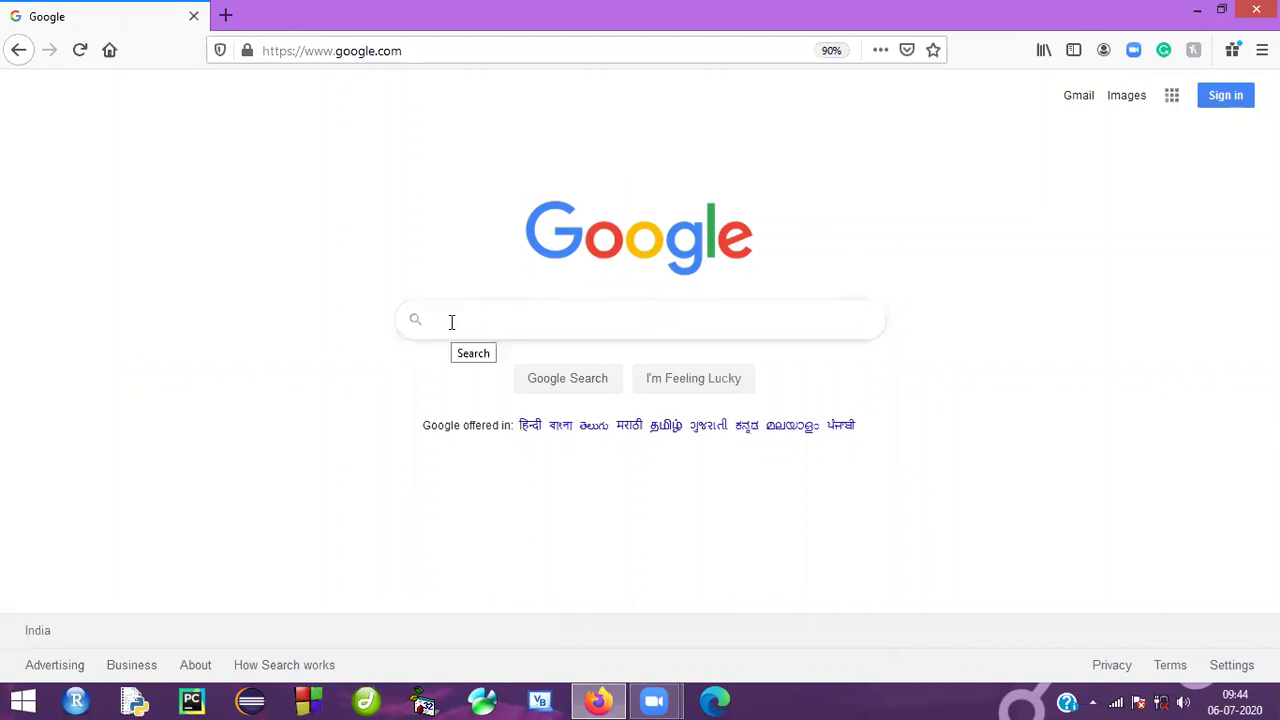
Search Google for "codeblocks for windows" and open the official Code::Blocks IDE site
{"action": "left_click", "coordinate": [451, 322]}
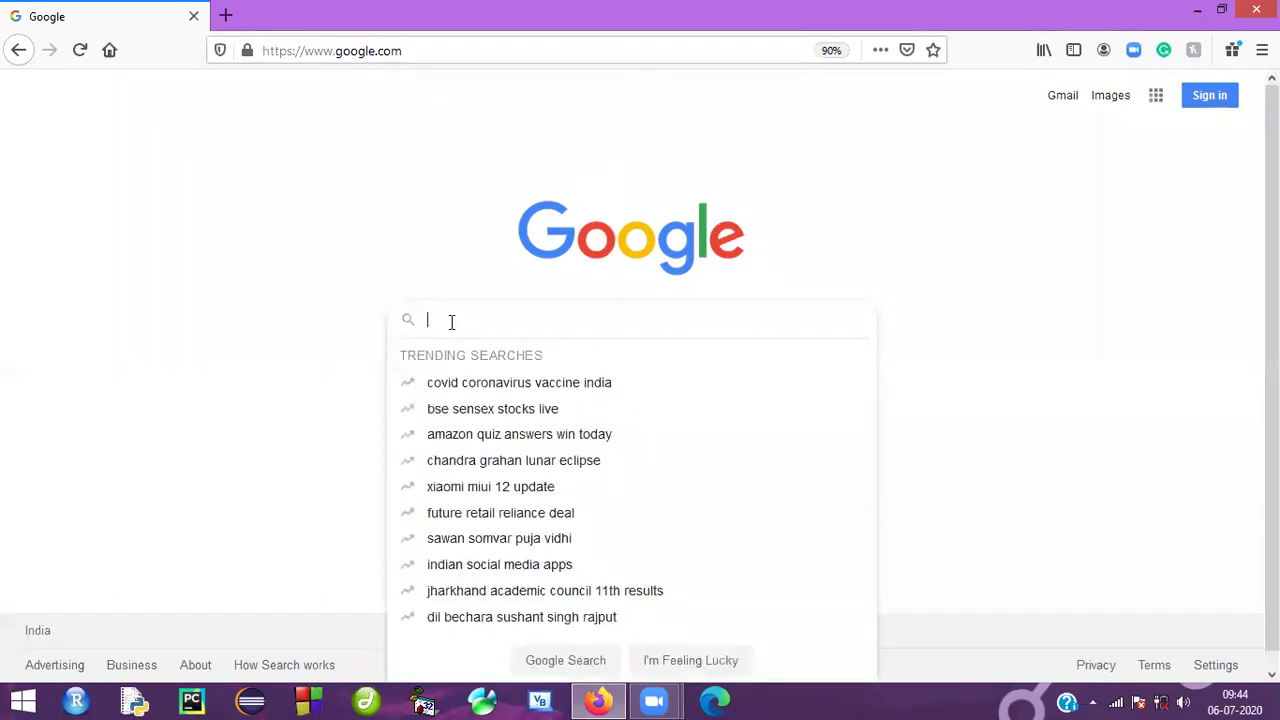
{"action": "type", "text": "codeblo"}
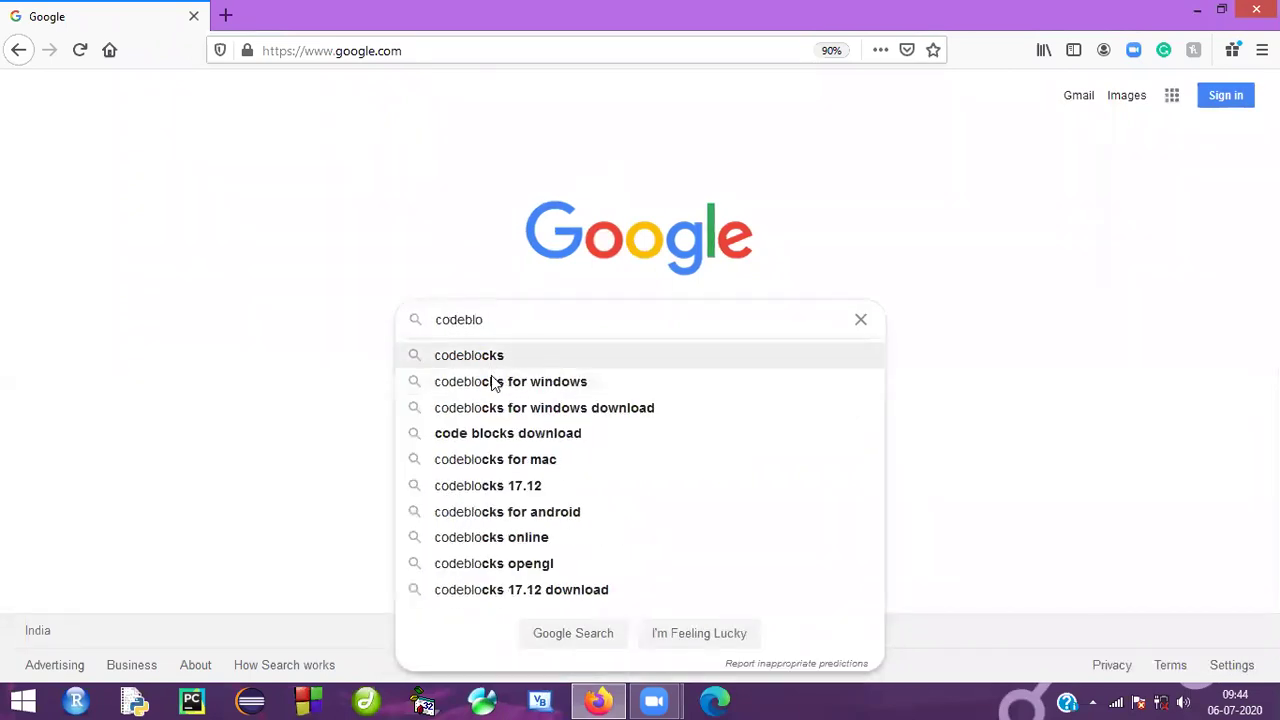
{"action": "left_click", "coordinate": [491, 383]}
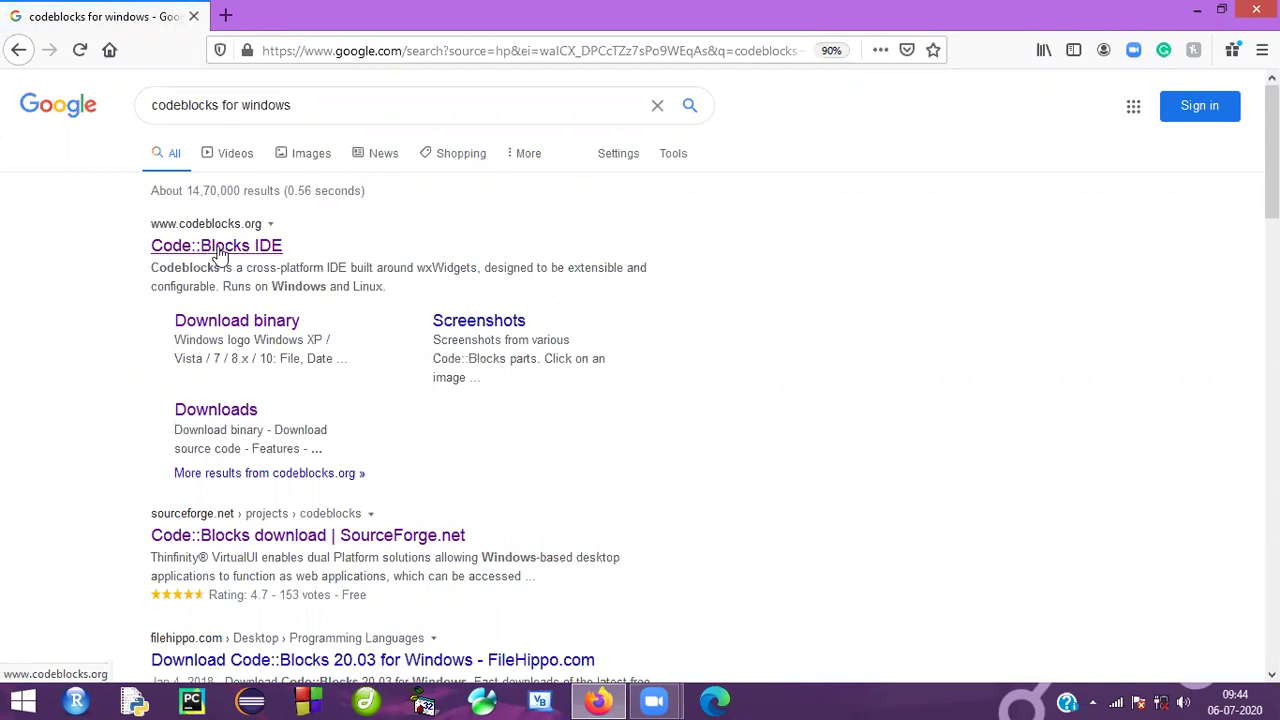
{"action": "left_click", "coordinate": [222, 254]}
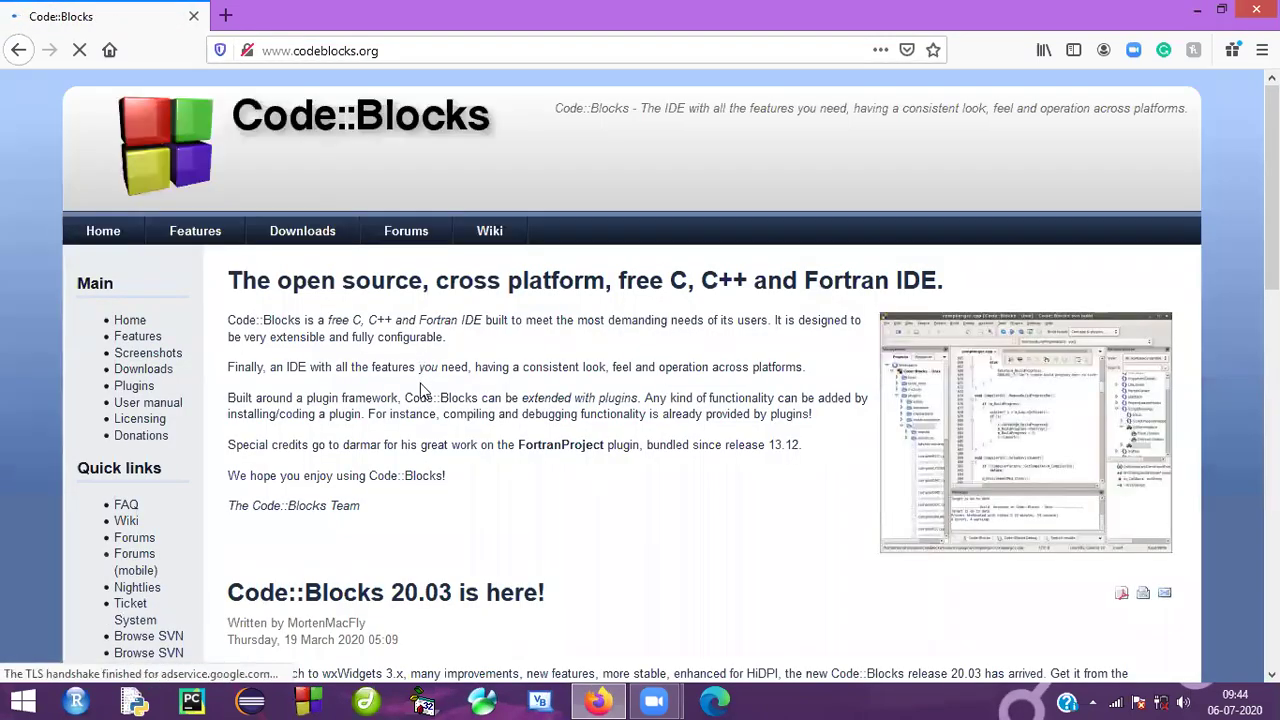
Open the binary release downloads on the Code::Blocks site and go to the Windows XP / Vista / 7 / 8.x / 10 packages
{"action": "left_click", "coordinate": [302, 238]}
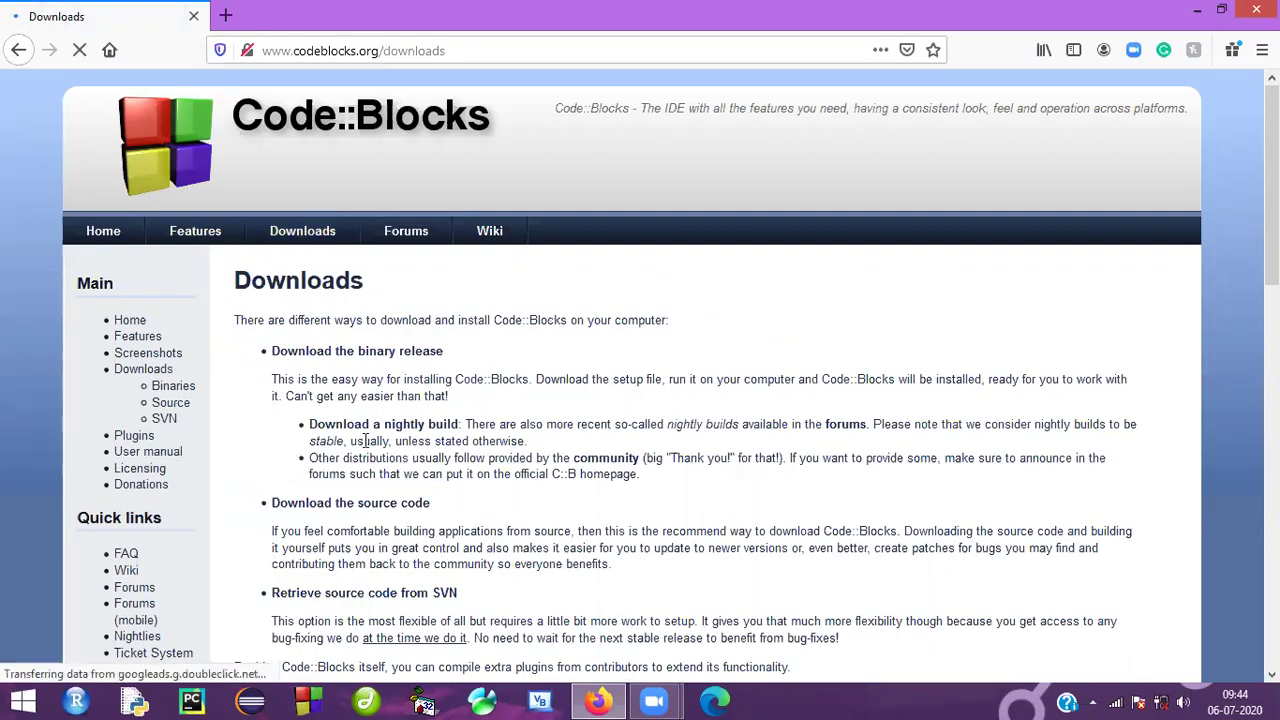
{"action": "scroll", "coordinate": [366, 440], "scroll_direction": "down", "scroll_amount": 2}
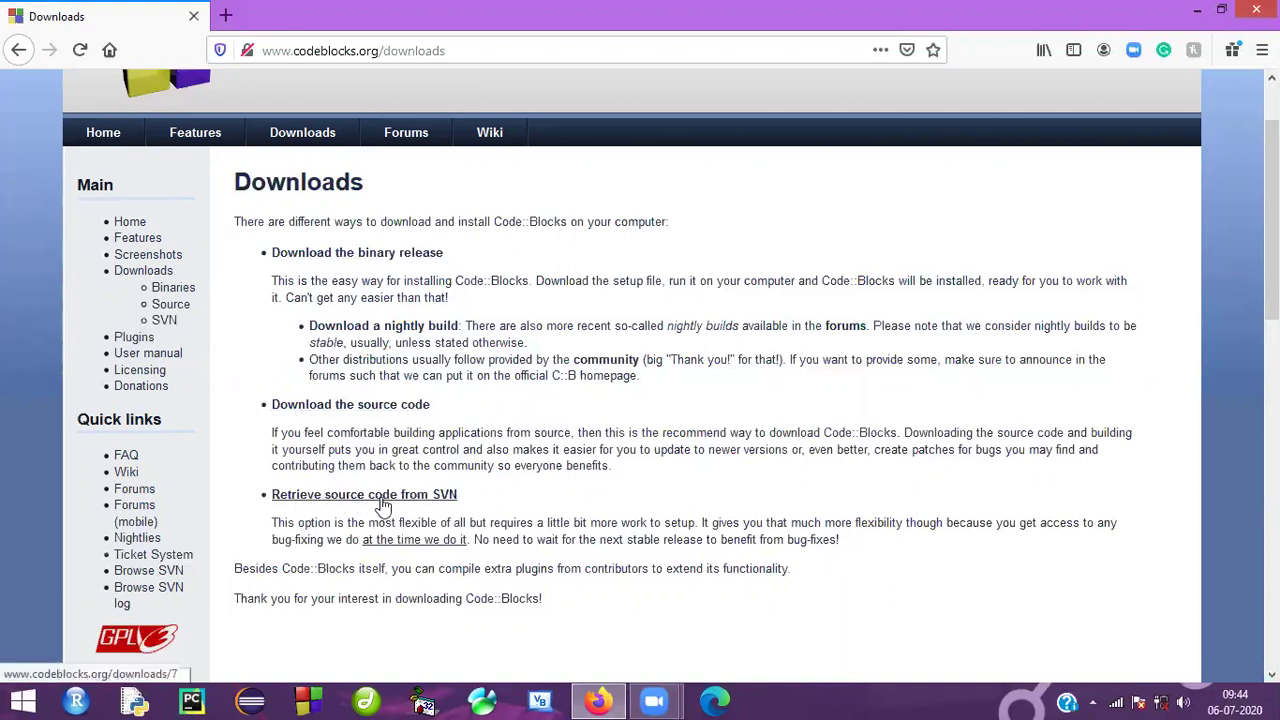
{"action": "left_click", "coordinate": [362, 254]}
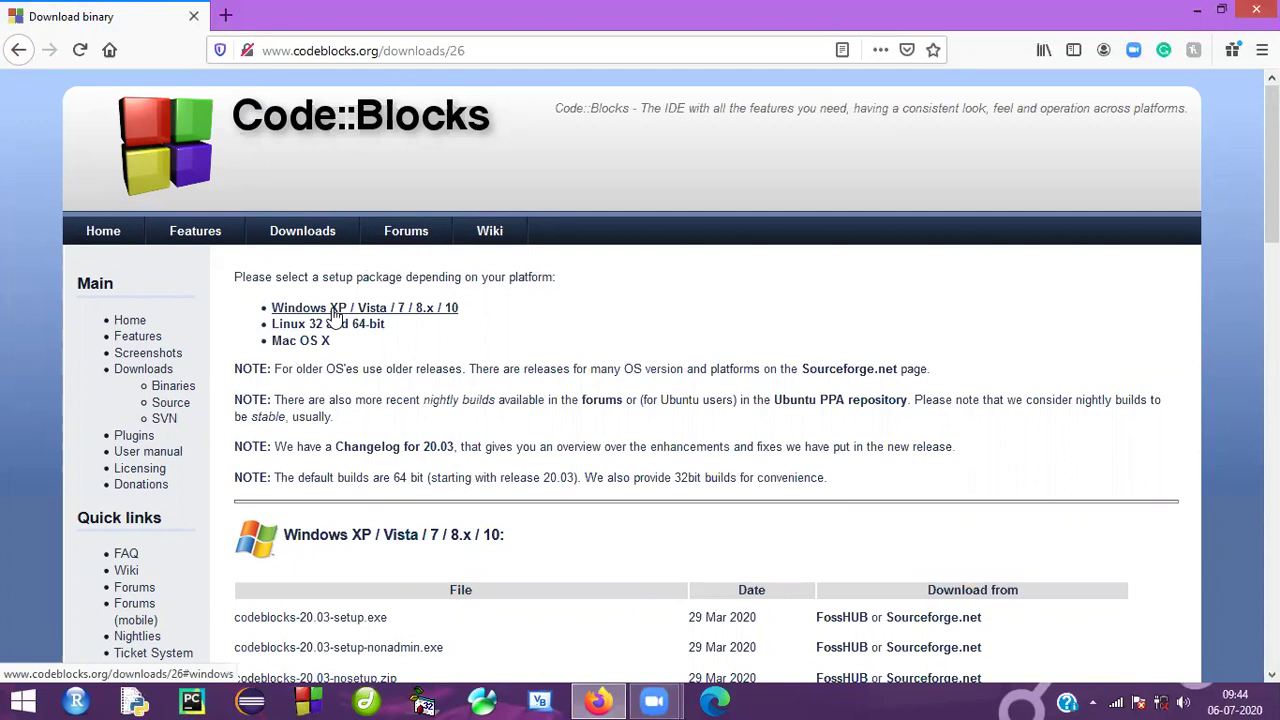
{"action": "left_click", "coordinate": [336, 310]}
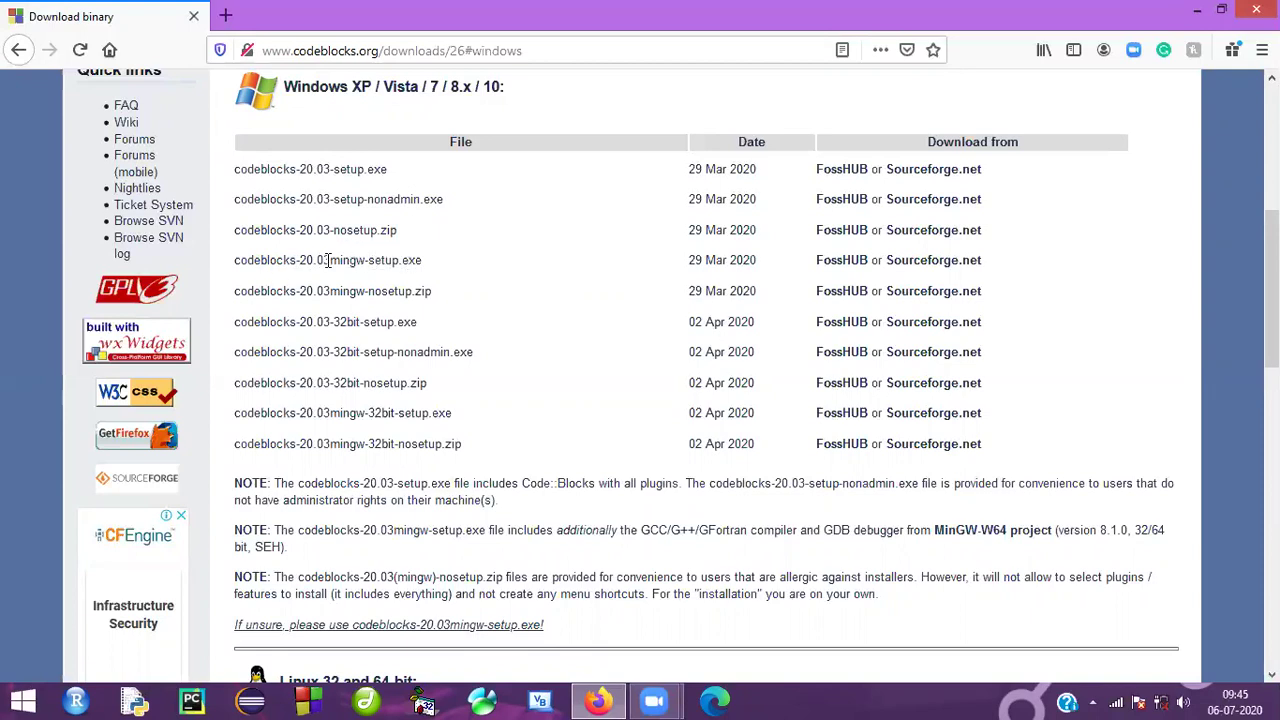
Start saving codeblocks-20.03mingw-setup.exe from Sourceforge.net and cancel the running download
{"action": "triple_click", "coordinate": [318, 169]}
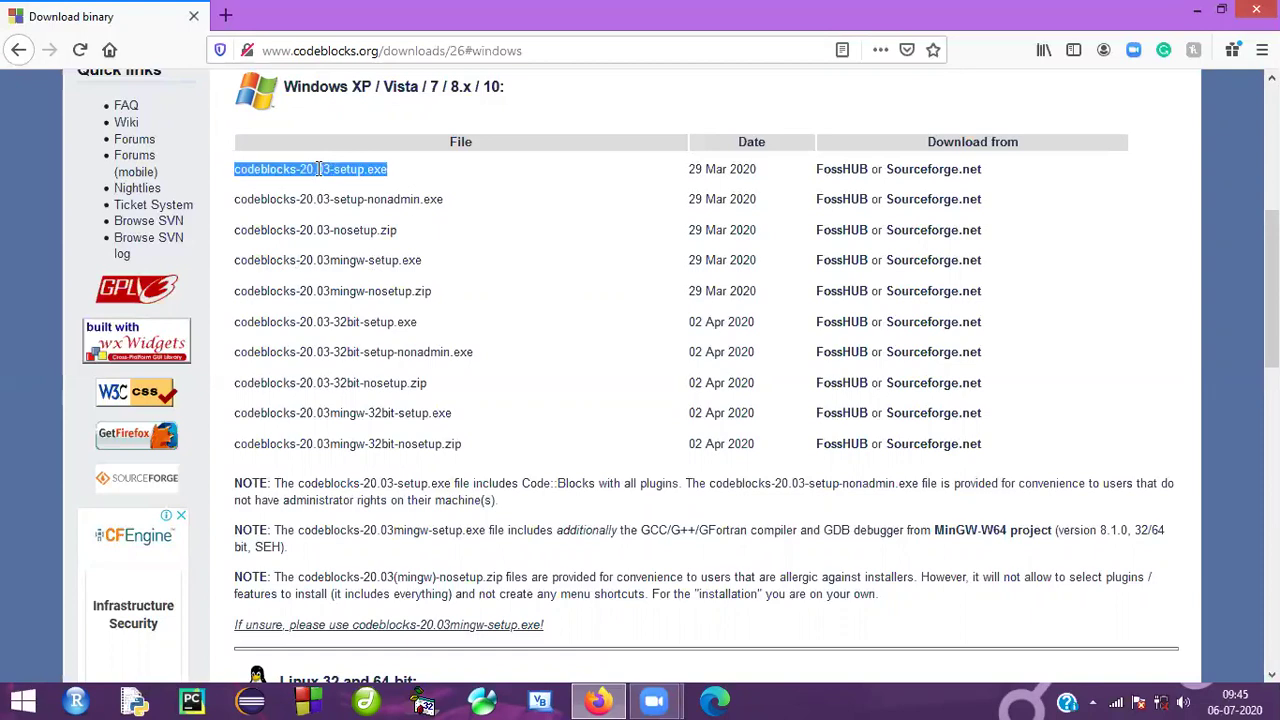
{"action": "triple_click", "coordinate": [347, 261]}
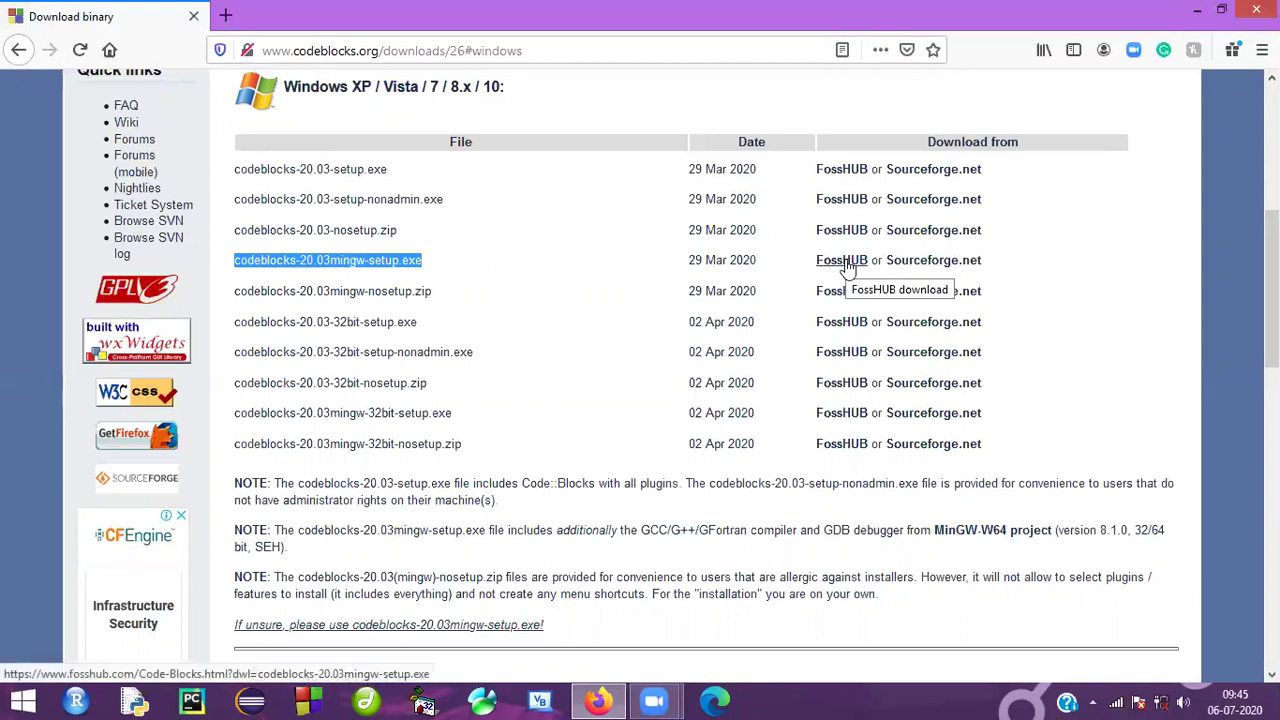
{"action": "left_click", "coordinate": [930, 262]}
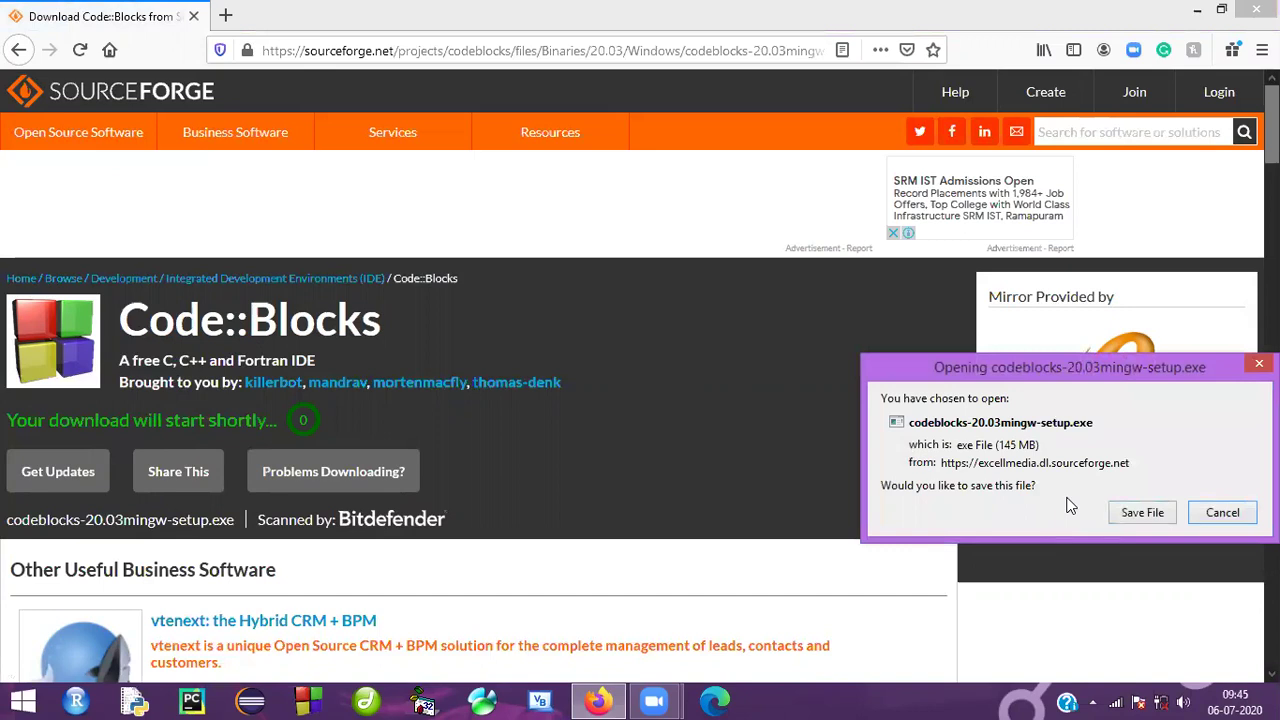
{"action": "left_click", "coordinate": [1143, 513]}
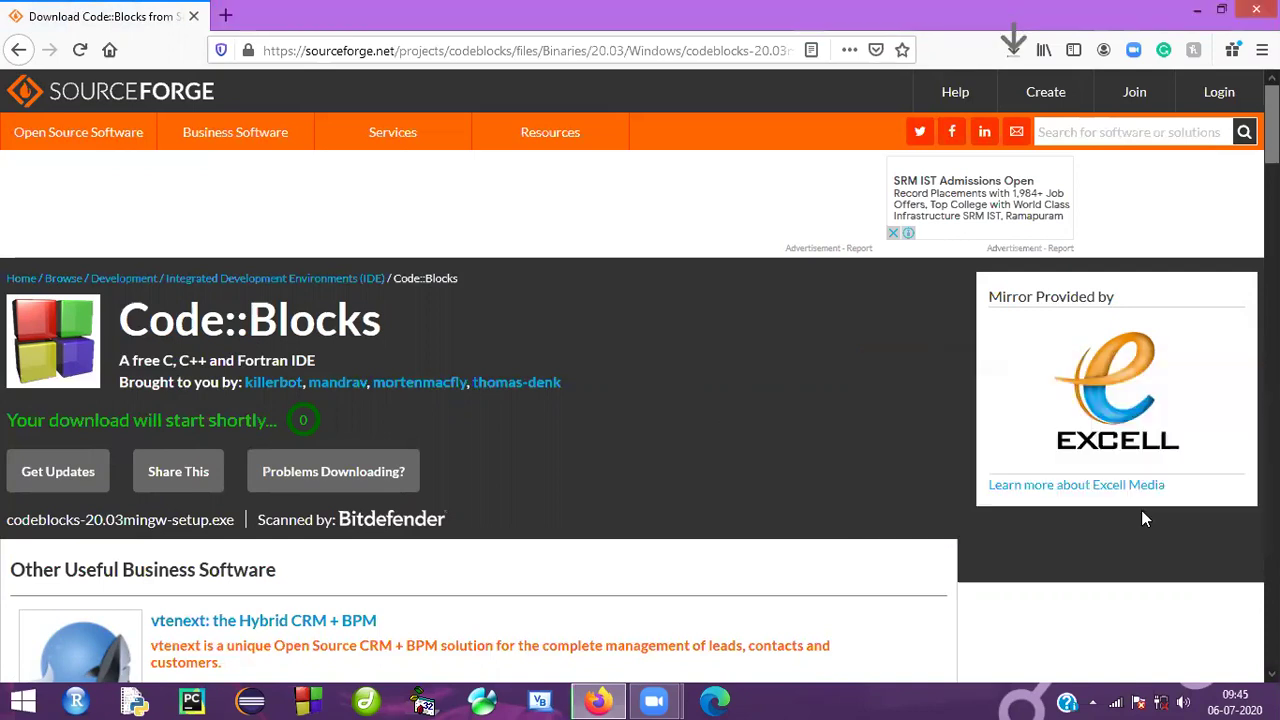
{"action": "left_click", "coordinate": [1019, 50]}
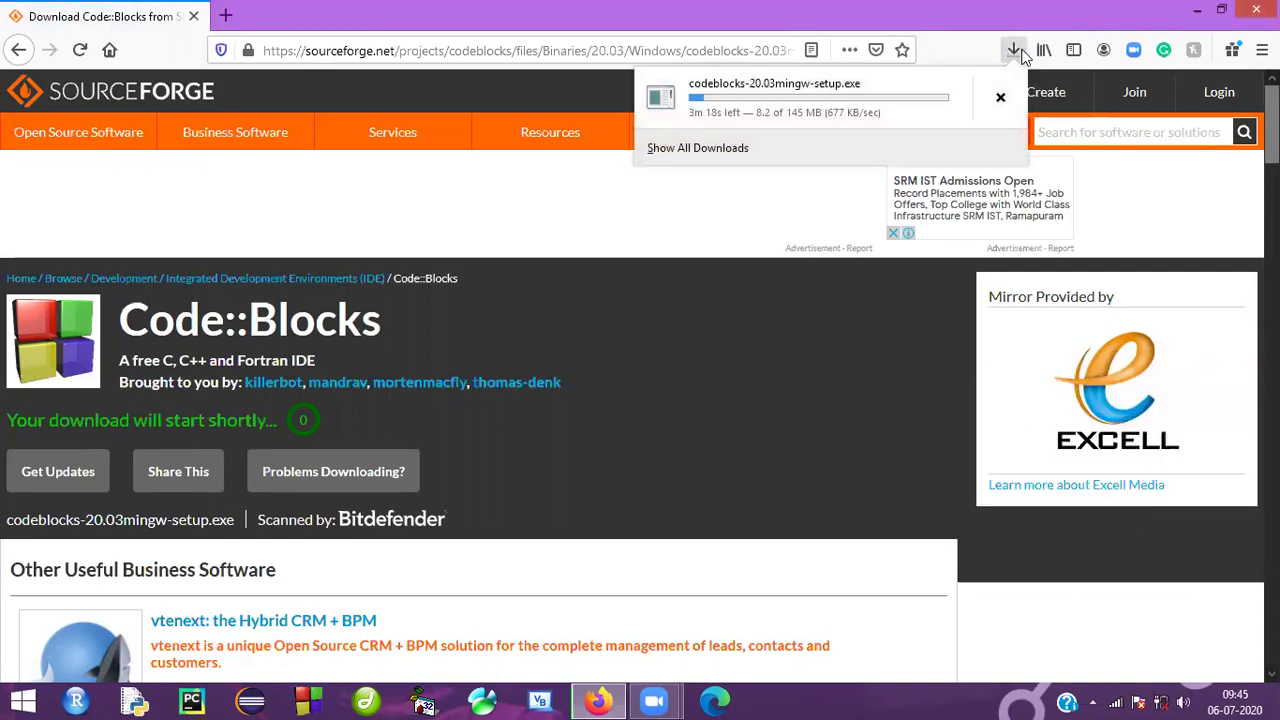
{"action": "left_click", "coordinate": [1000, 97]}
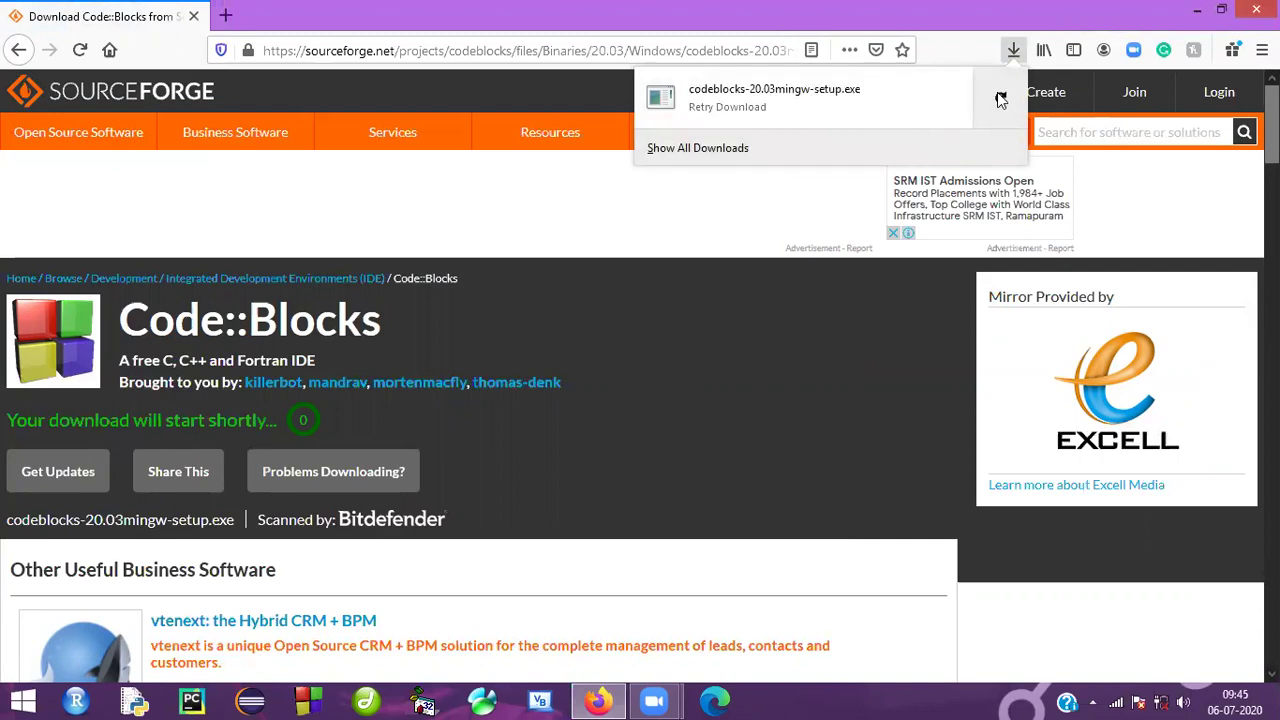
Minimise the browser and launch the codeblocks-20.03mingw-setup.exe installer from the desktop
{"action": "left_click", "coordinate": [1200, 10]}
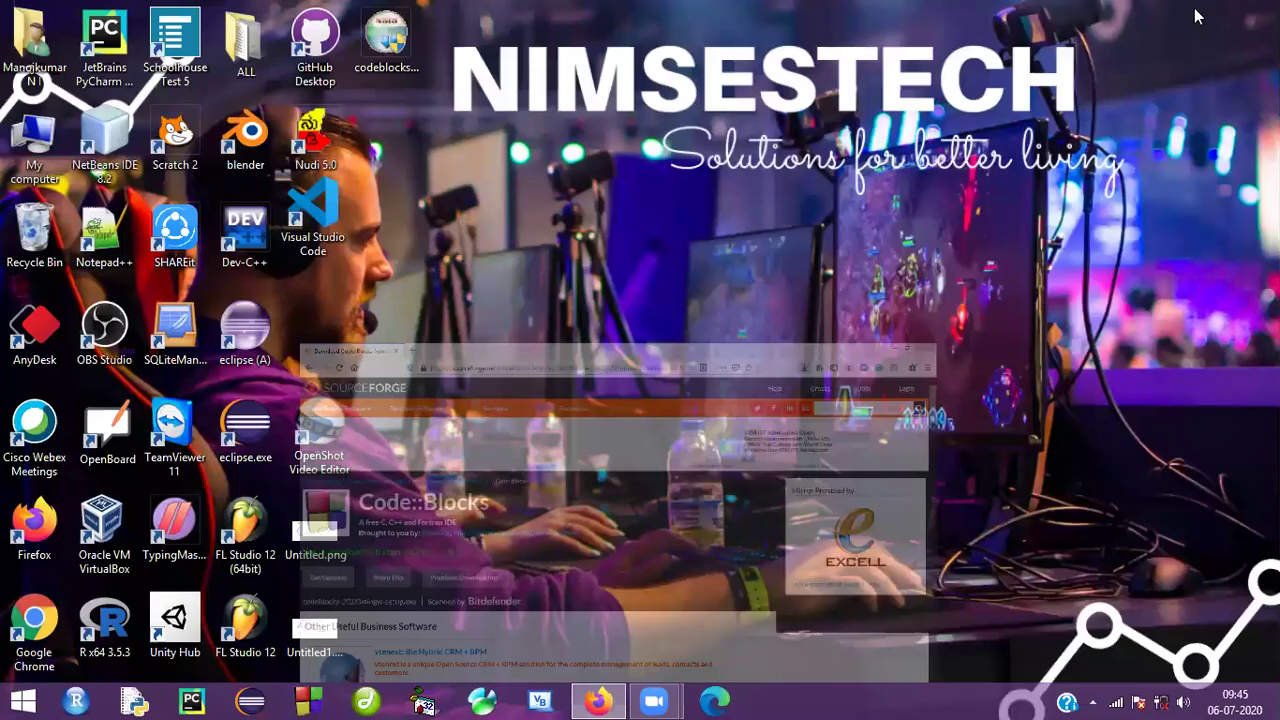
{"action": "left_click", "coordinate": [388, 62]}
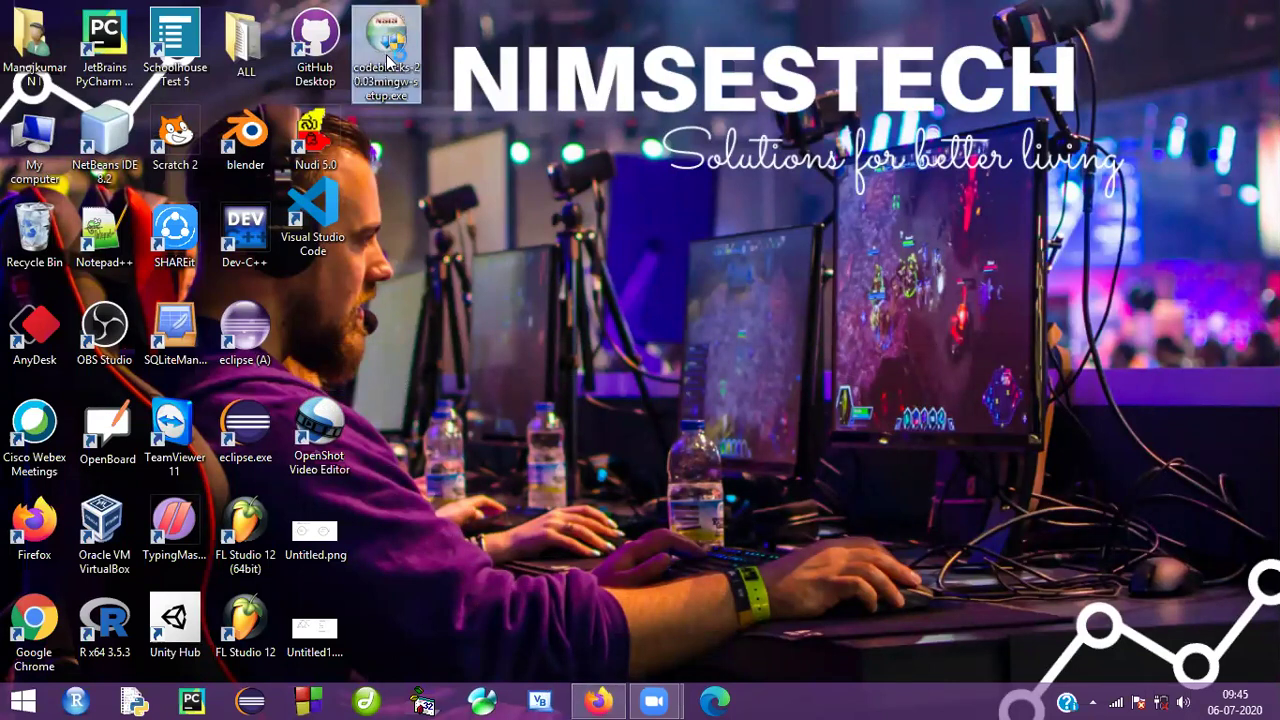
{"action": "double_click", "coordinate": [388, 62]}
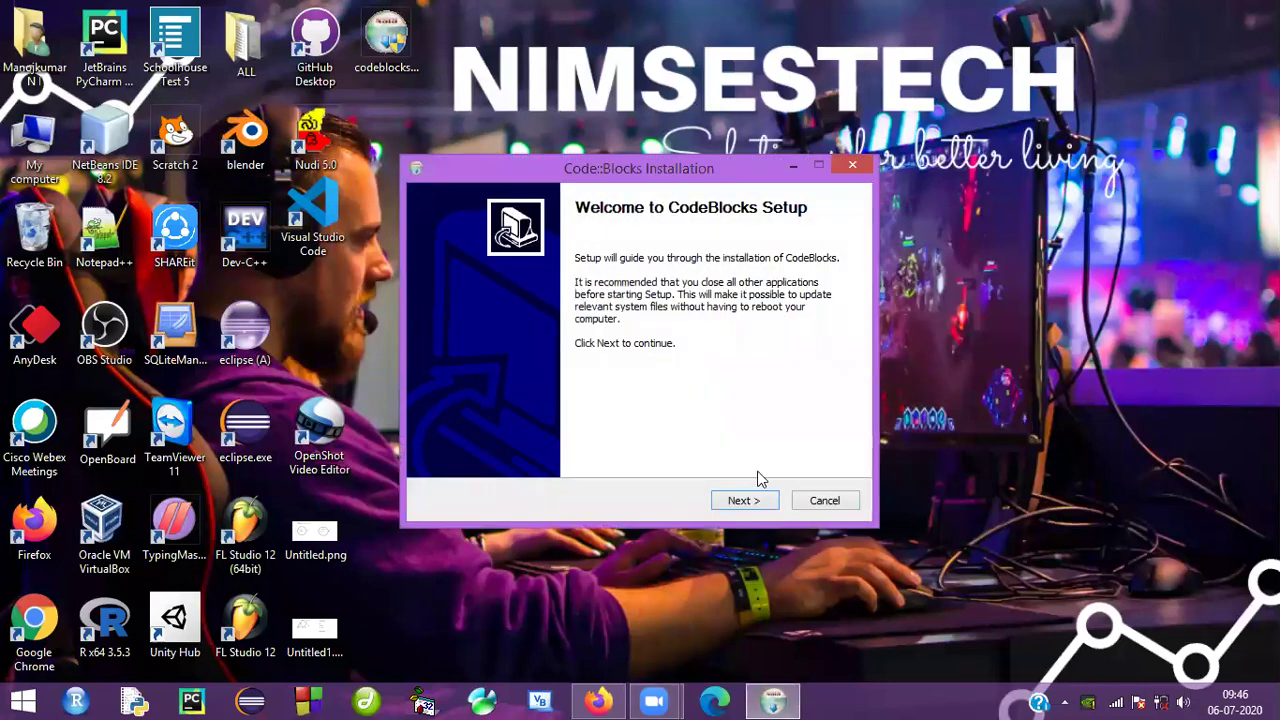
Accept the license agreement and install CodeBlocks with the full set of components in the default folder
{"action": "left_click", "coordinate": [744, 501]}
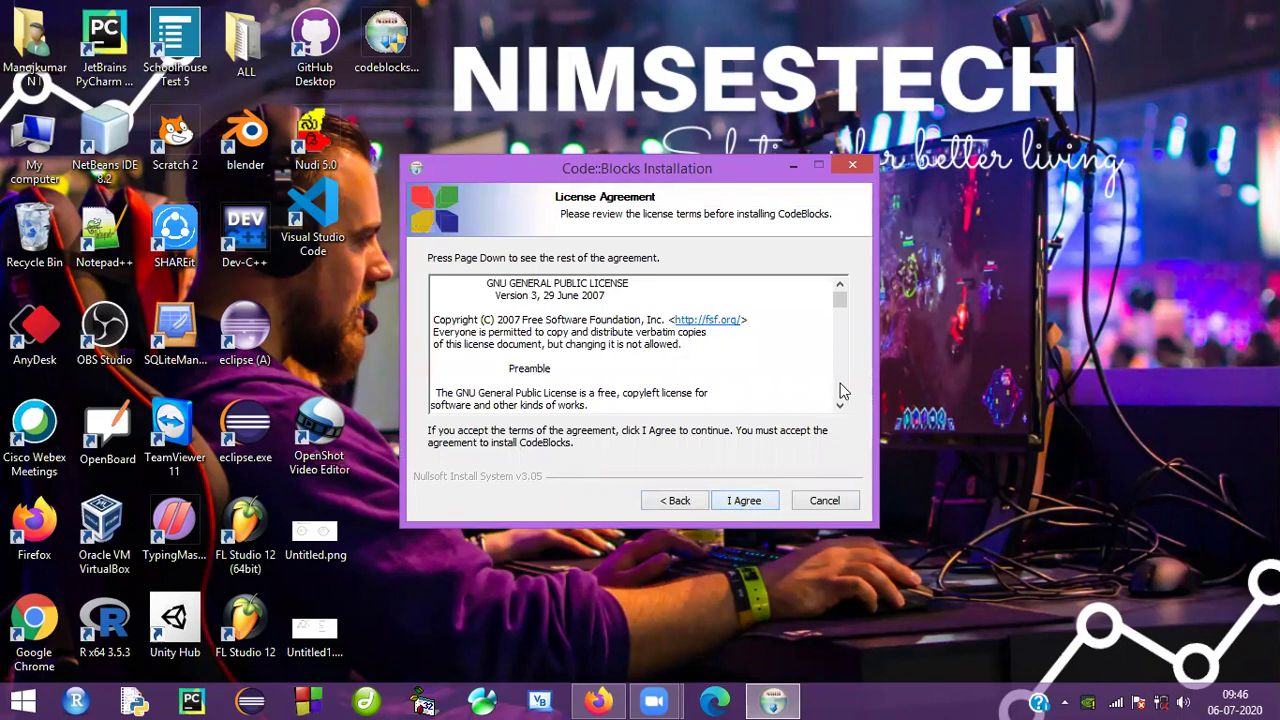
{"action": "scroll", "coordinate": [840, 400], "scroll_direction": "down", "scroll_amount": 10}
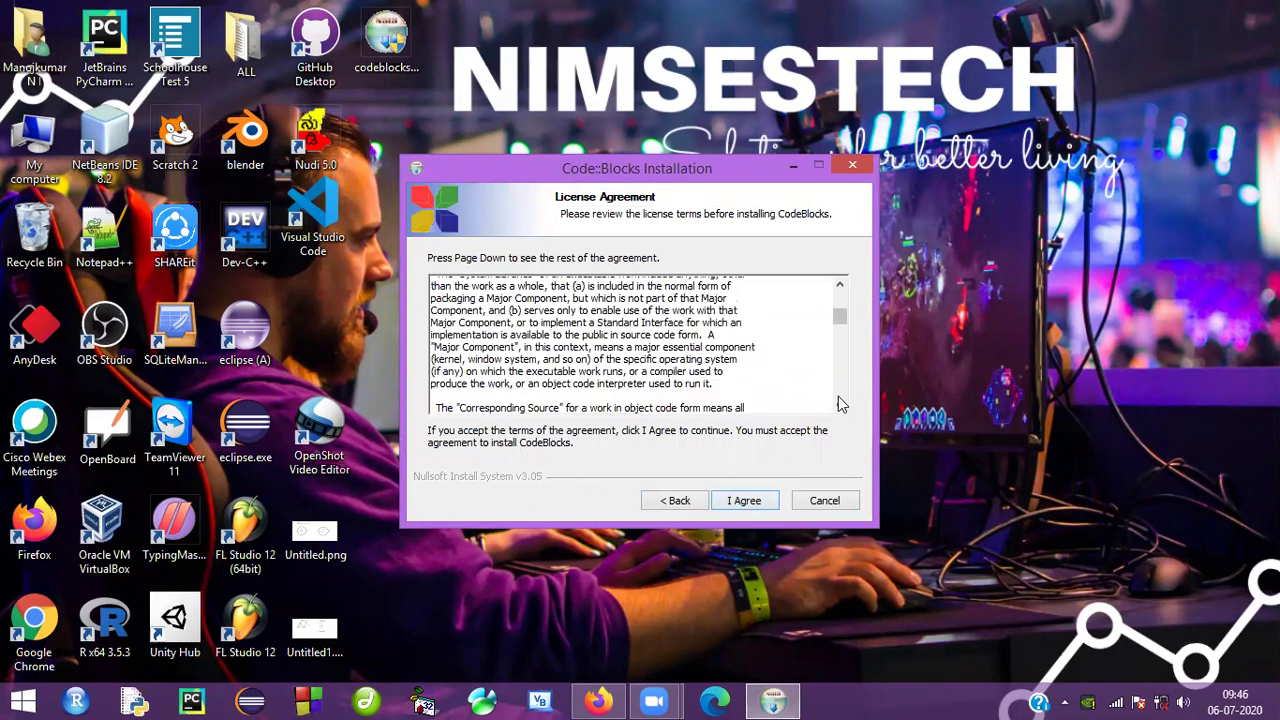
{"action": "left_click_drag", "start_coordinate": [840, 320], "coordinate": [843, 475]}
{"action": "left_click_drag", "start_coordinate": [840, 325], "coordinate": [840, 415]}
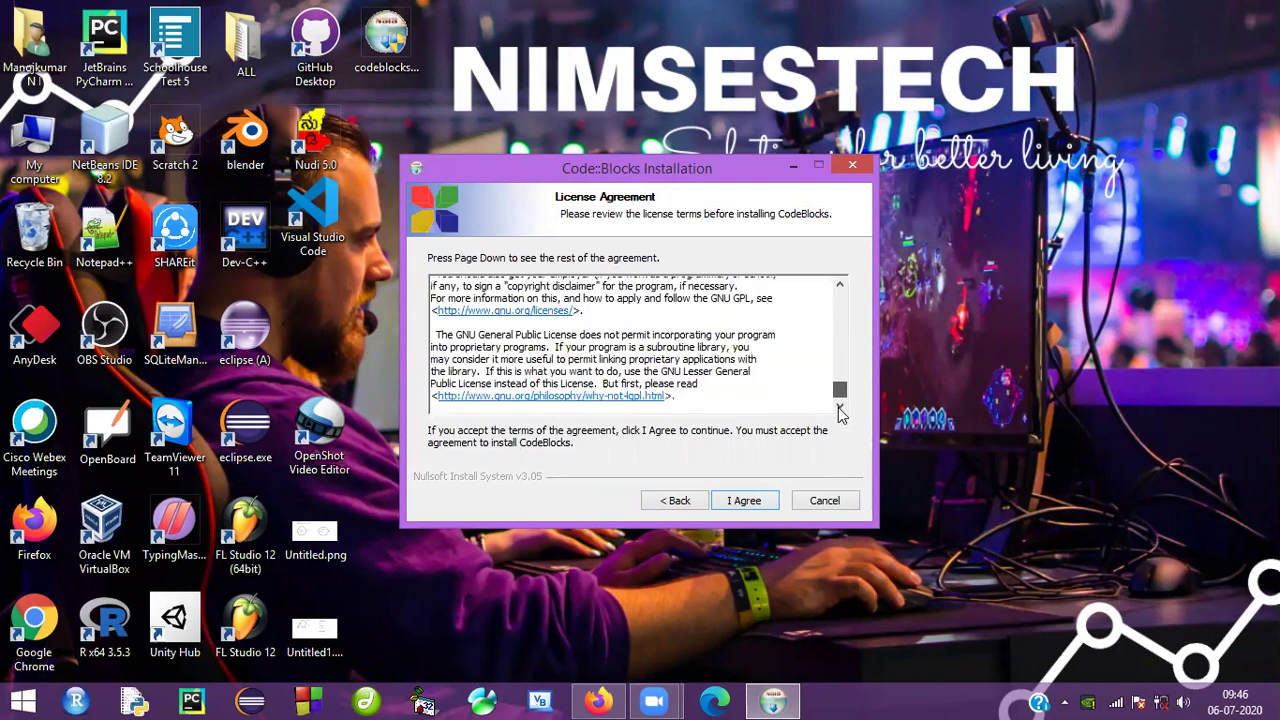
{"action": "left_click", "coordinate": [742, 500]}
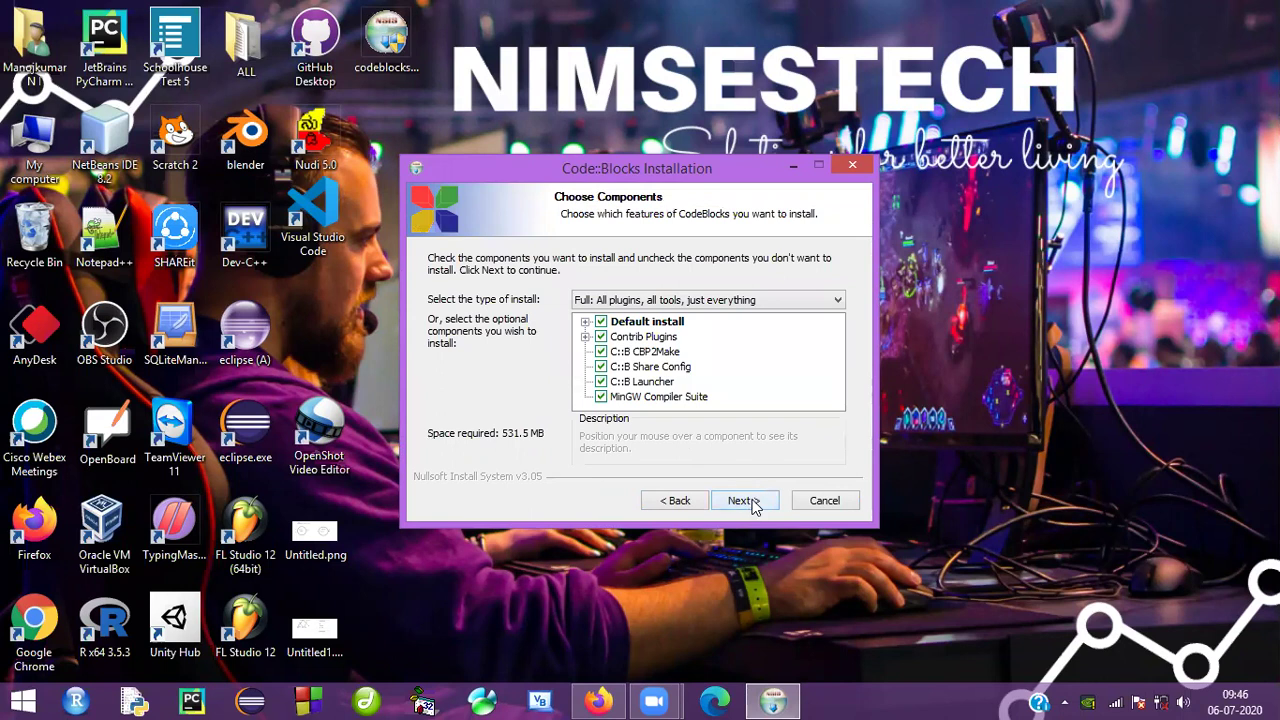
{"action": "left_click", "coordinate": [743, 500]}
{"action": "left_click", "coordinate": [744, 500]}
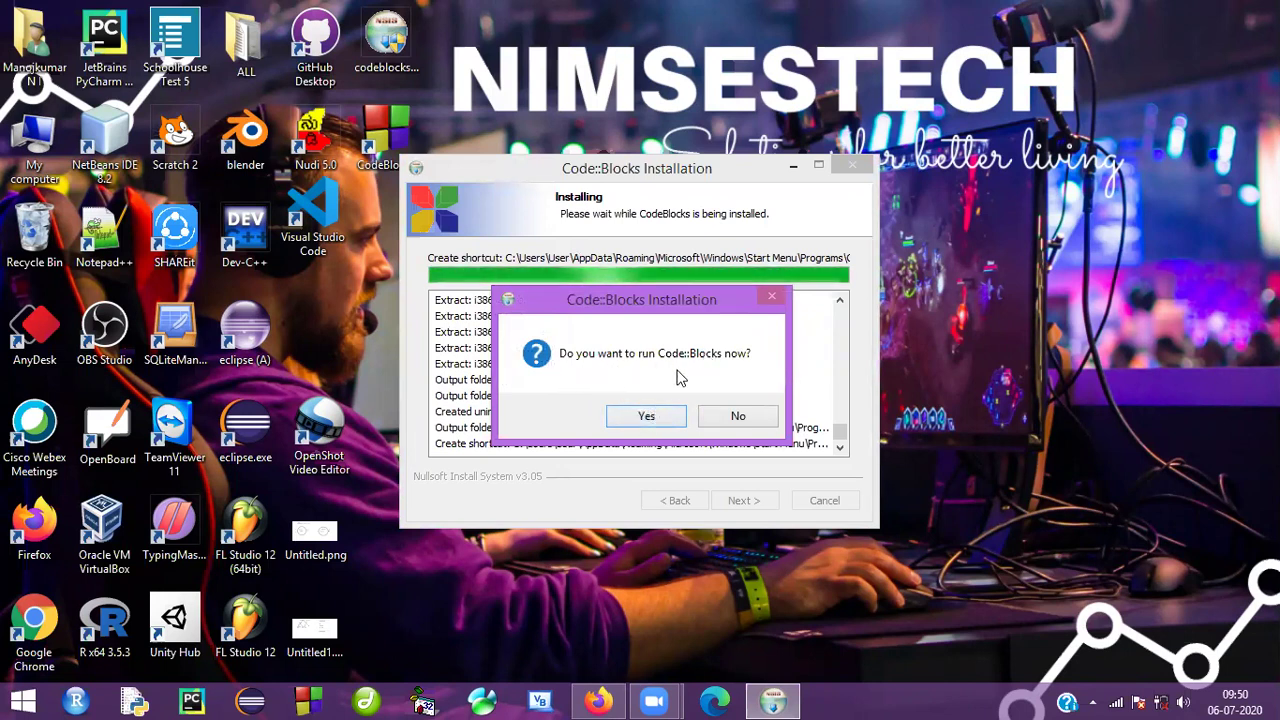
Agree to run Code::Blocks now and finish the setup wizard
{"action": "left_click", "coordinate": [647, 416]}
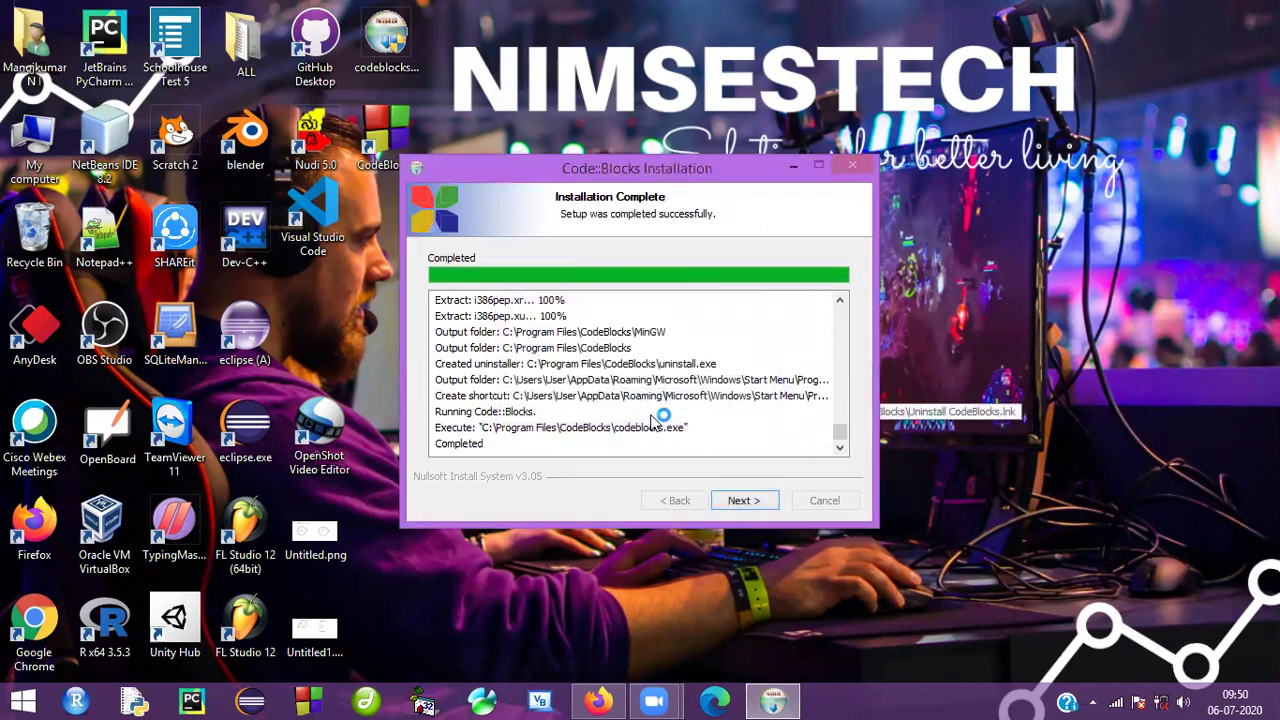
{"action": "left_click", "coordinate": [741, 505]}
{"action": "left_click", "coordinate": [743, 502]}
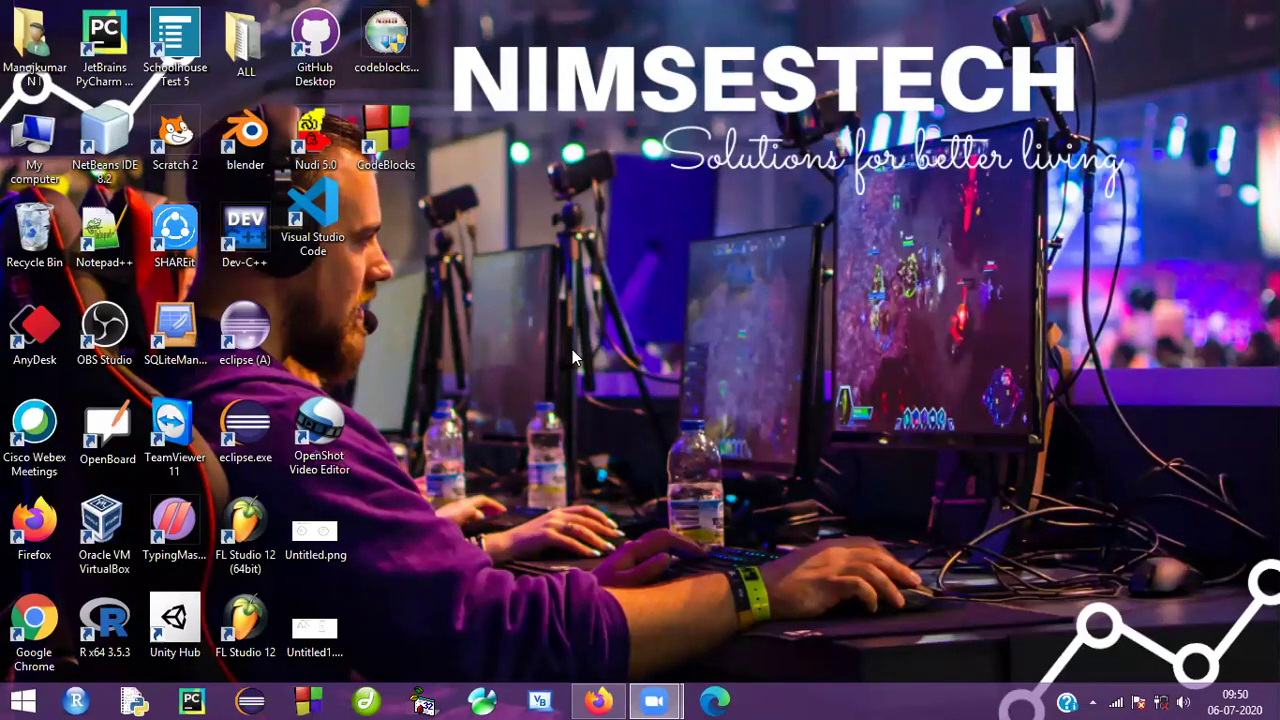
Launch CodeBlocks from the desktop and start a new console application project in the C language
{"action": "double_click", "coordinate": [397, 139]}
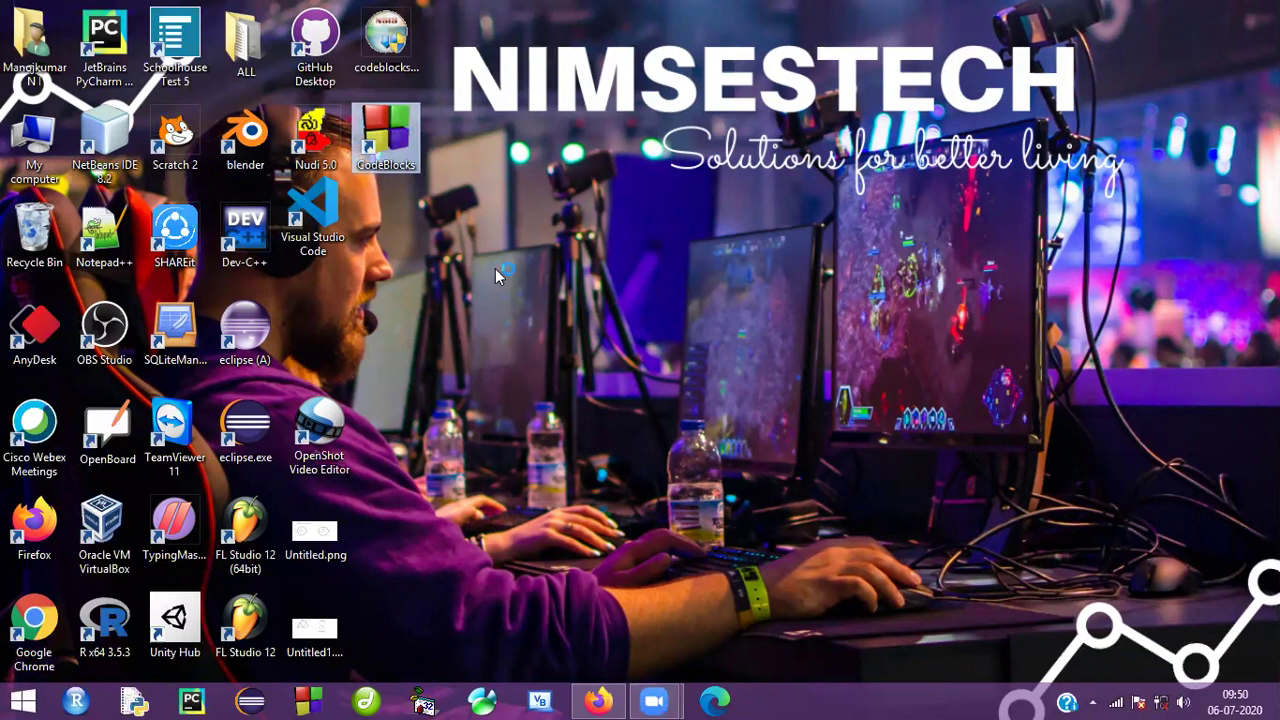
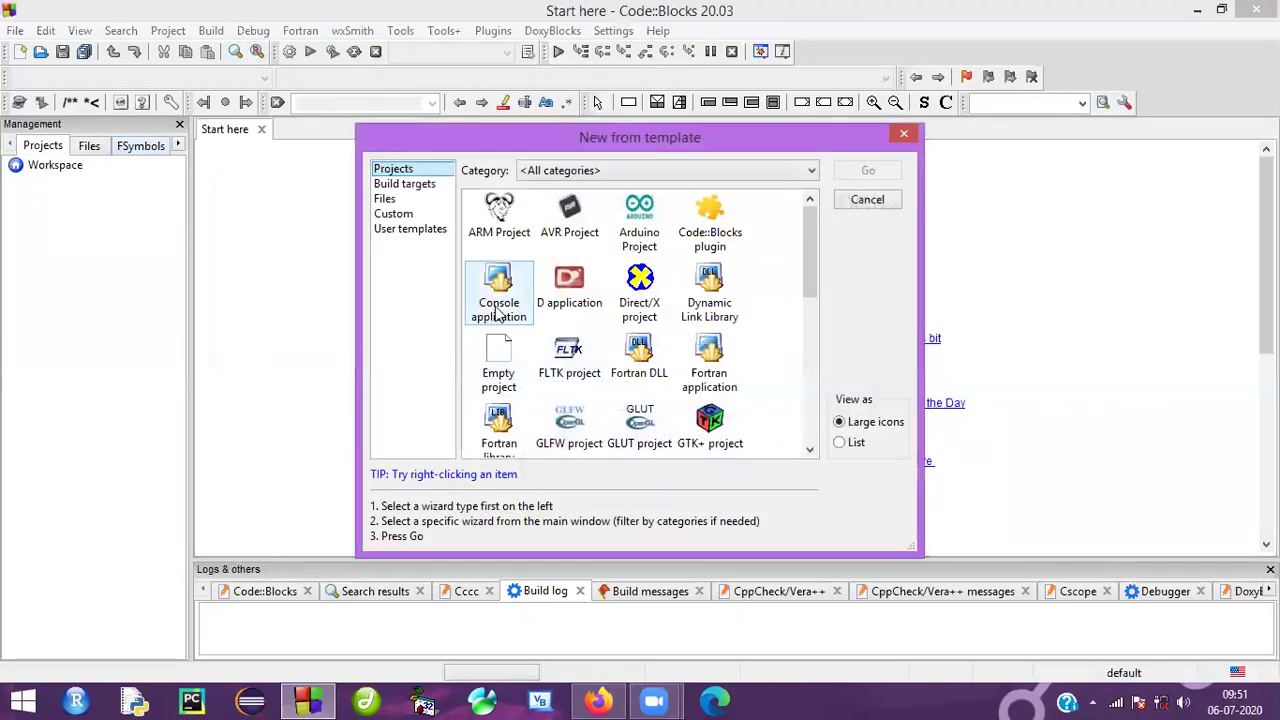
{"action": "double_click", "coordinate": [497, 310]}
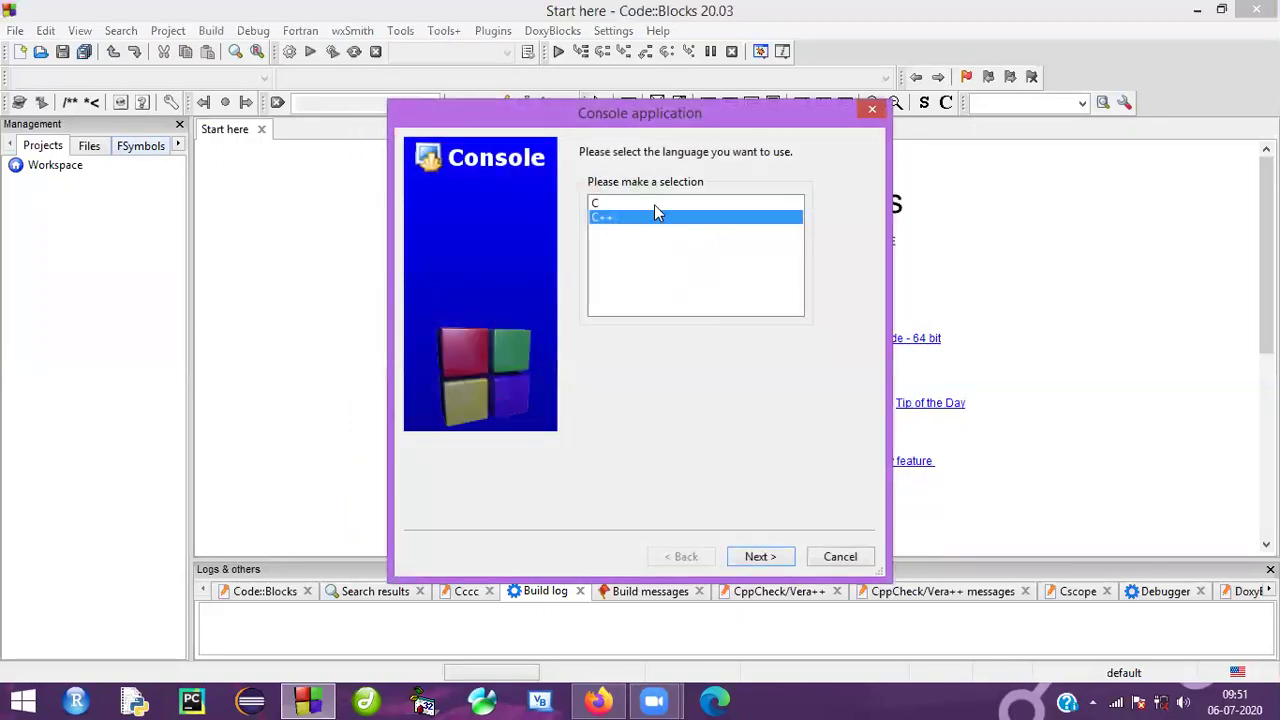
{"action": "left_click", "coordinate": [645, 204]}
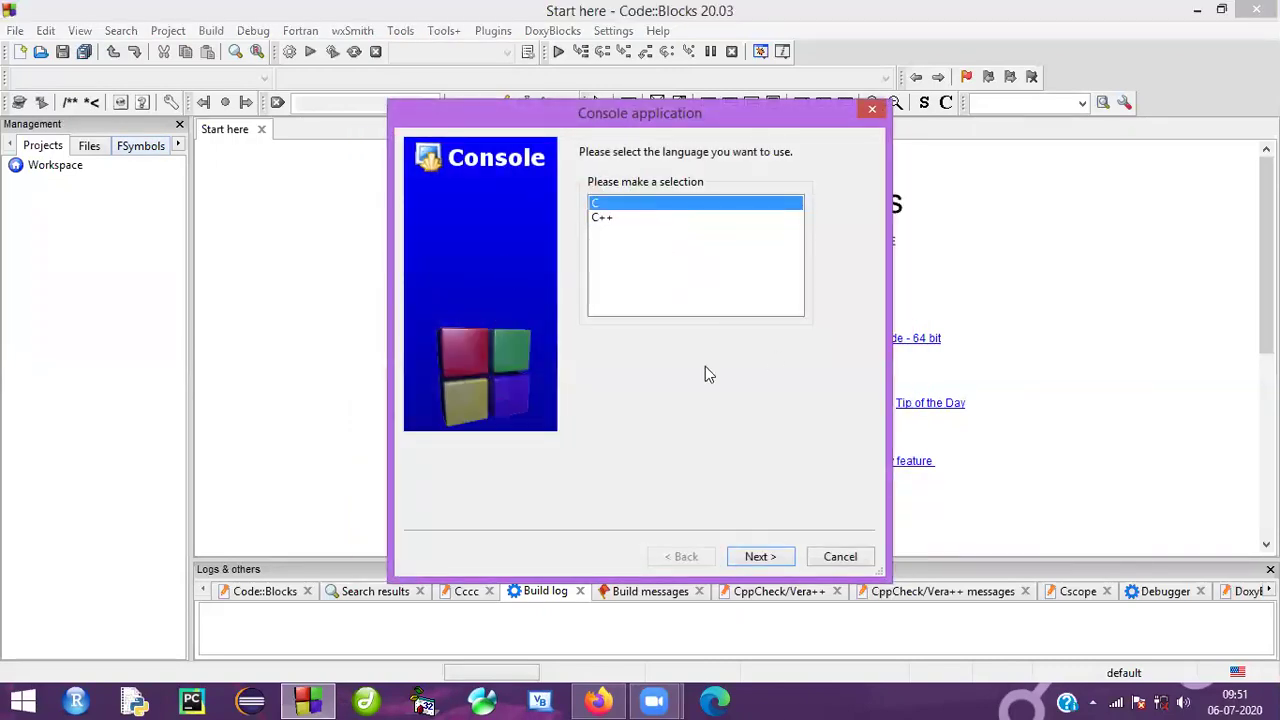
{"action": "left_click", "coordinate": [758, 557]}
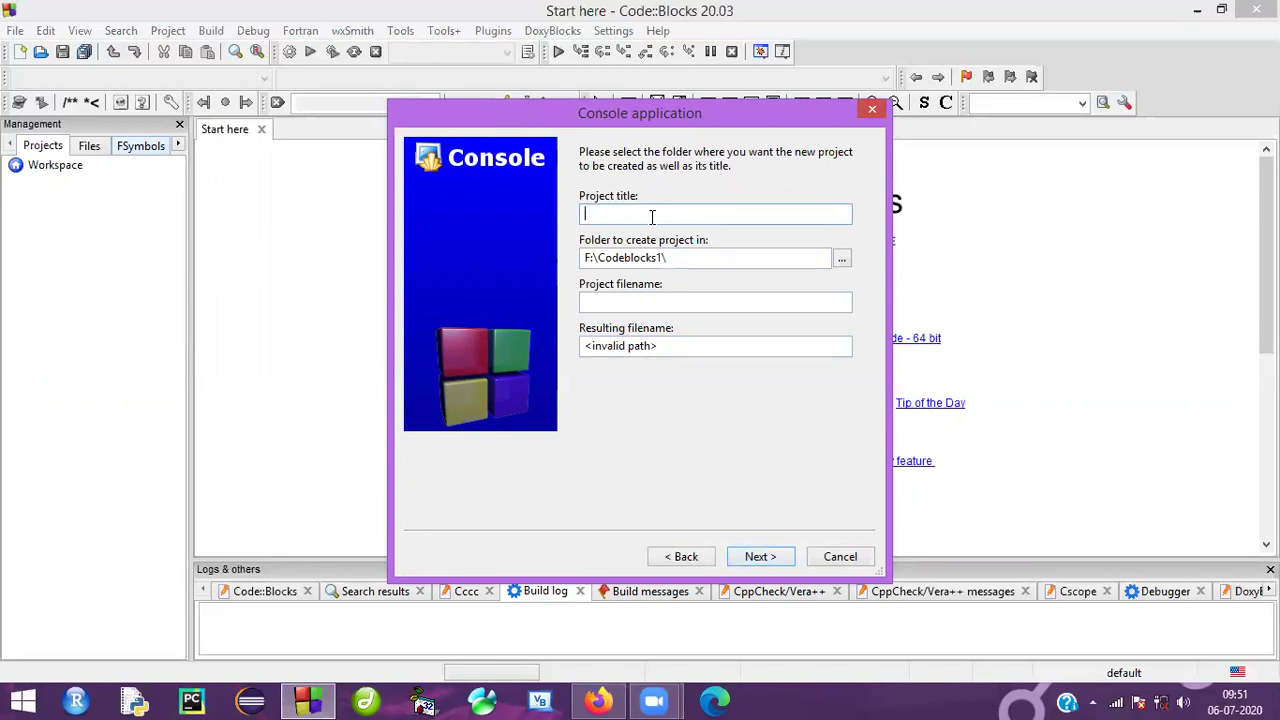
Create the project as program1 in F:\Codeblocks1\ with the GNU GCC Compiler, overwriting the existing project file
{"action": "type", "text": "program1"}
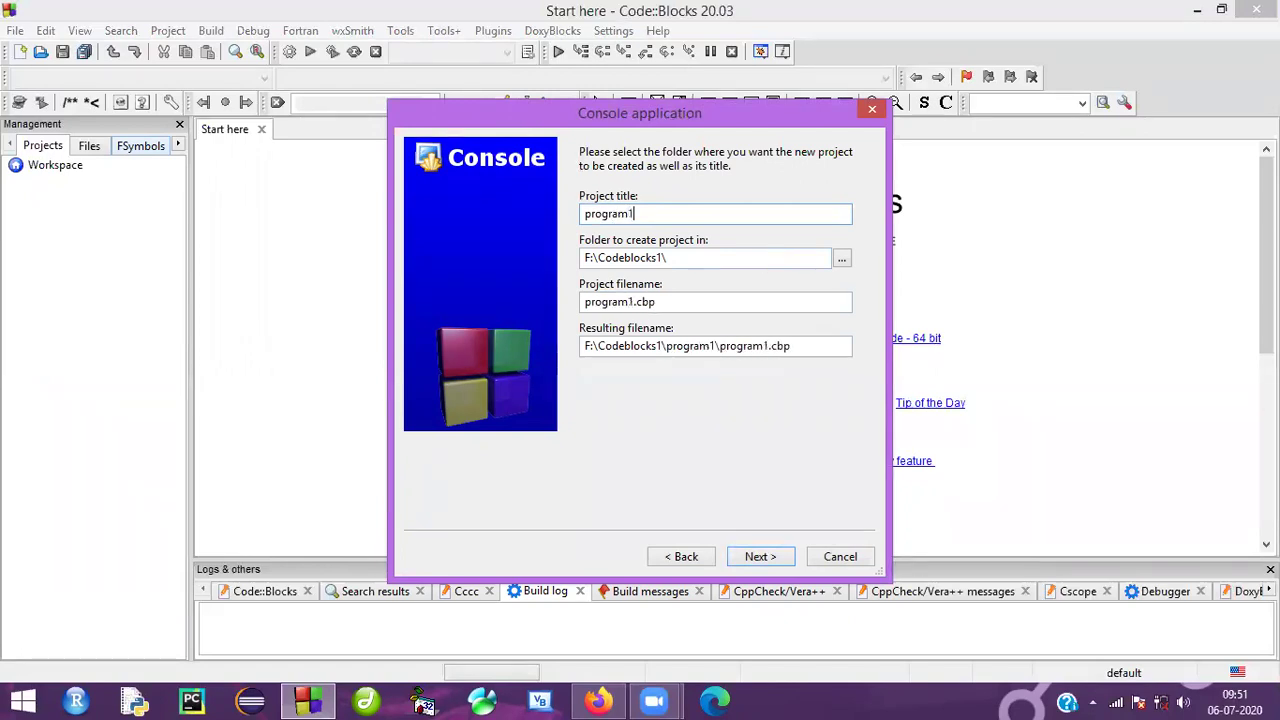
{"action": "left_click", "coordinate": [758, 558]}
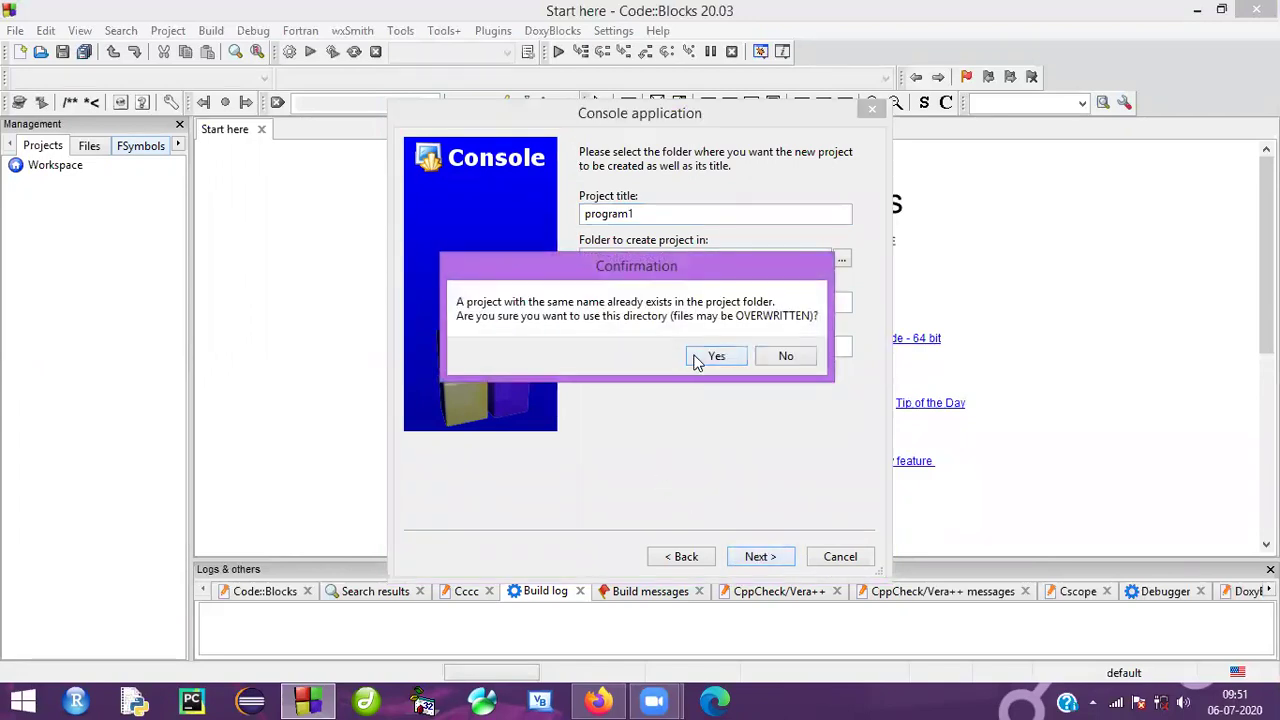
{"action": "left_click", "coordinate": [714, 357]}
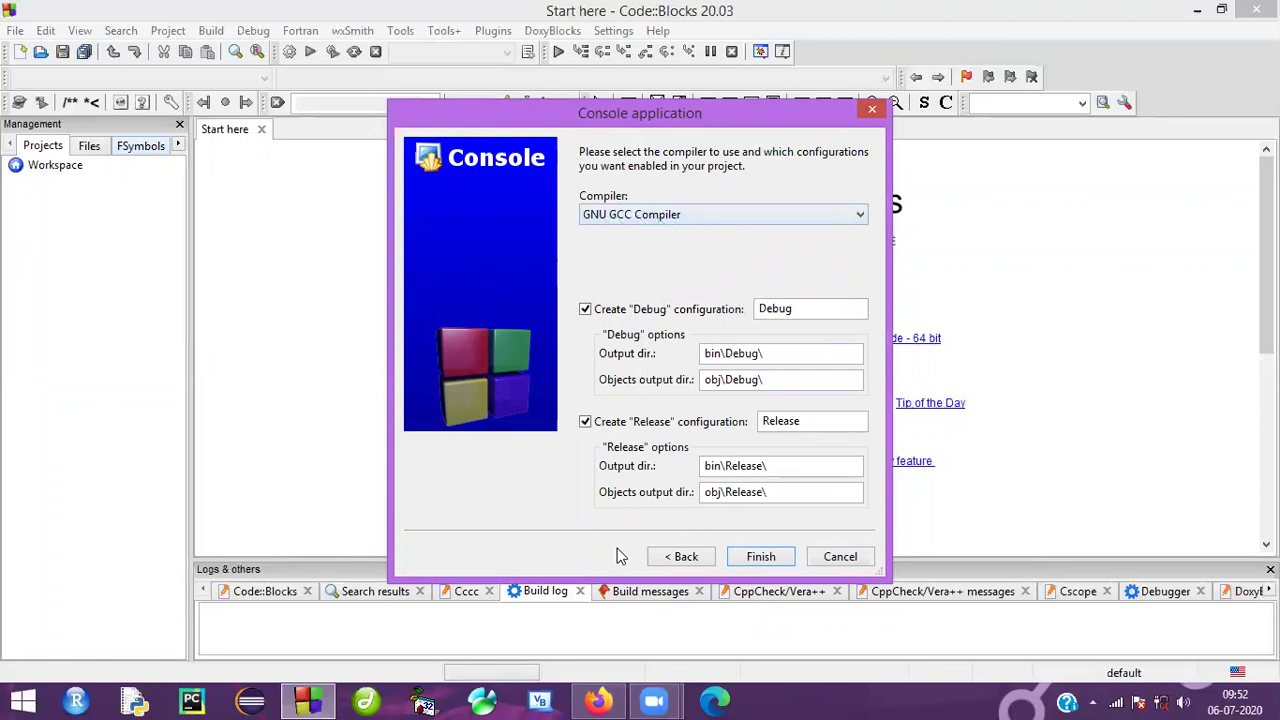
{"action": "left_click", "coordinate": [761, 557]}
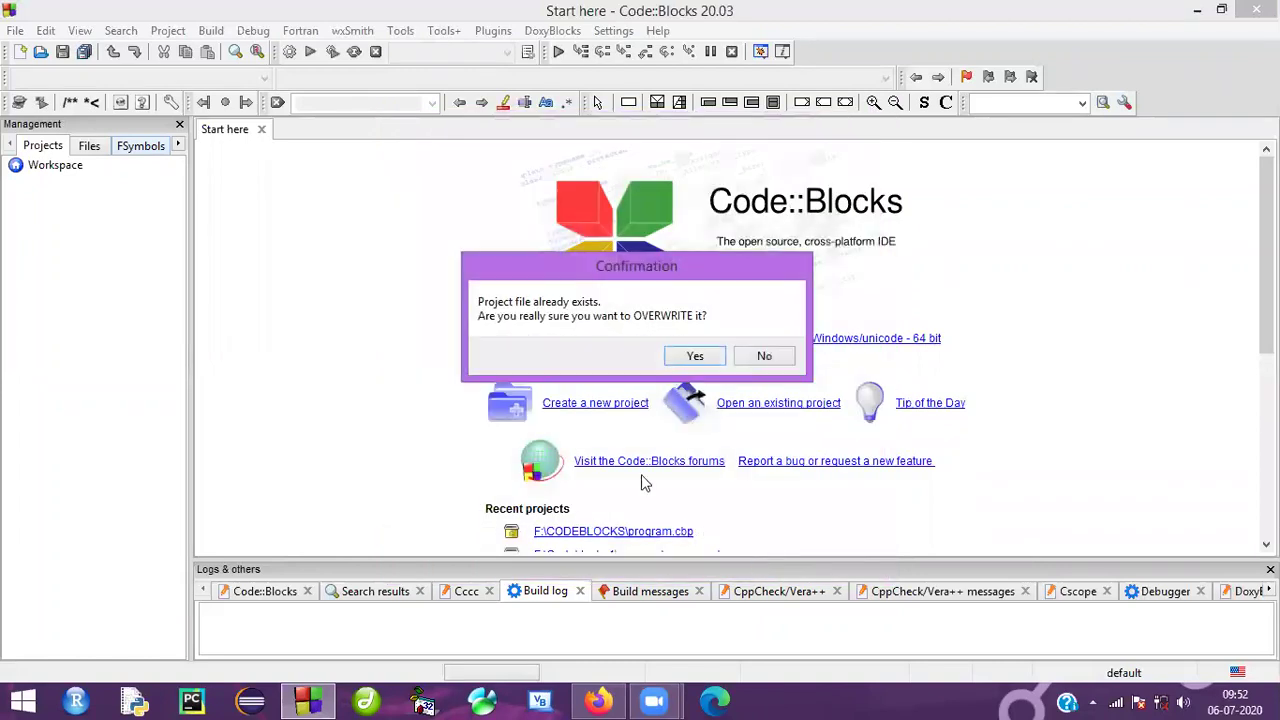
{"action": "left_click", "coordinate": [695, 358]}
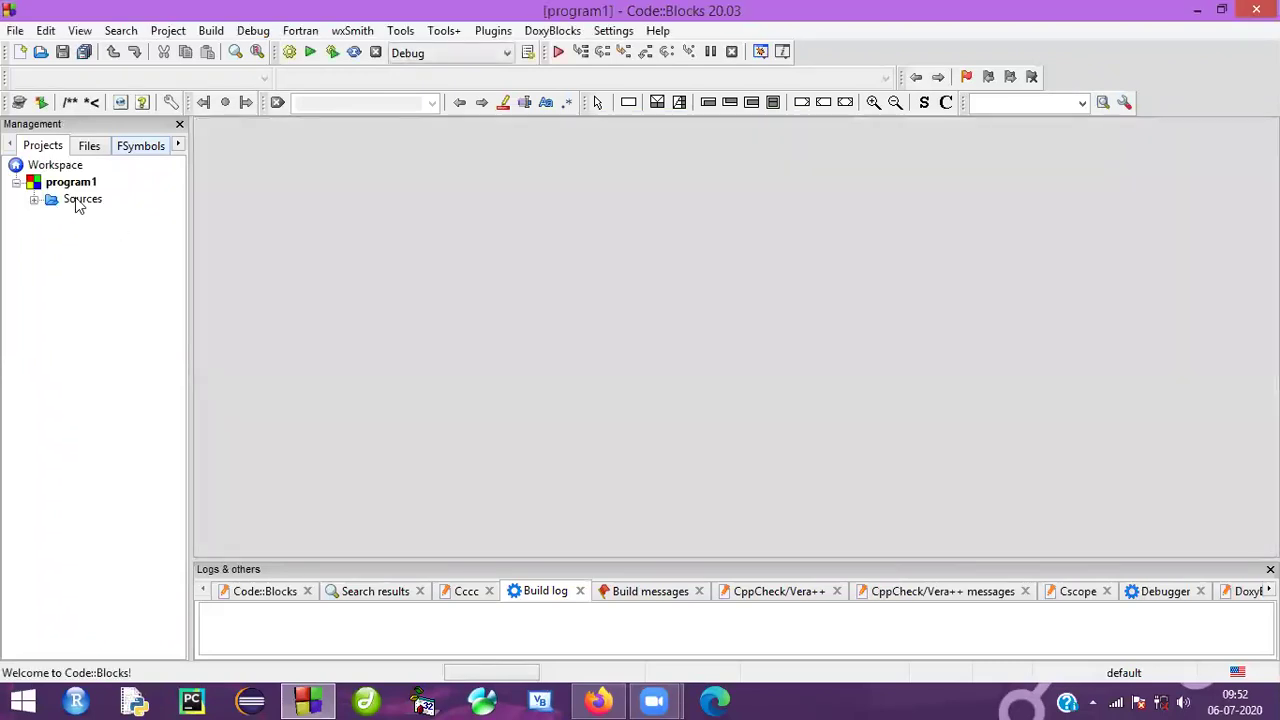
Open main.c from the Sources of the program1 project
{"action": "double_click", "coordinate": [78, 200]}
{"action": "left_click", "coordinate": [93, 217]}
{"action": "double_click", "coordinate": [93, 217]}
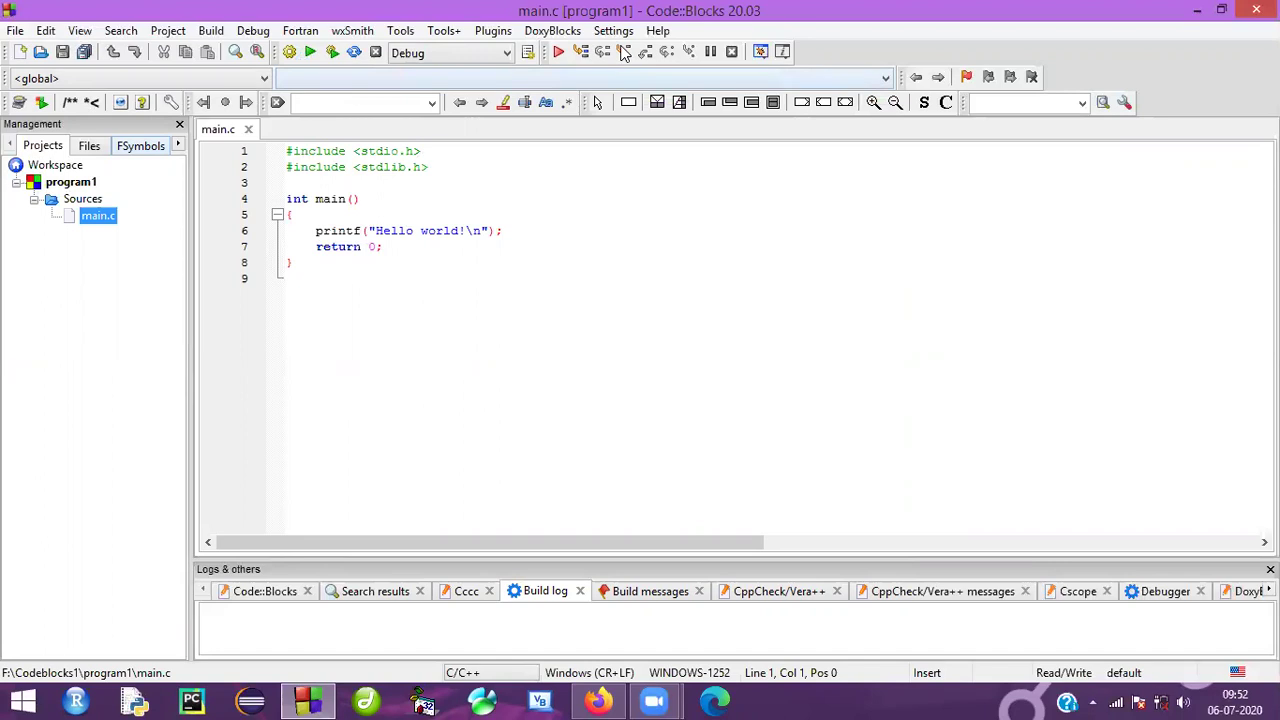
Build the program1 project with the Debug target
{"action": "left_click", "coordinate": [289, 52]}
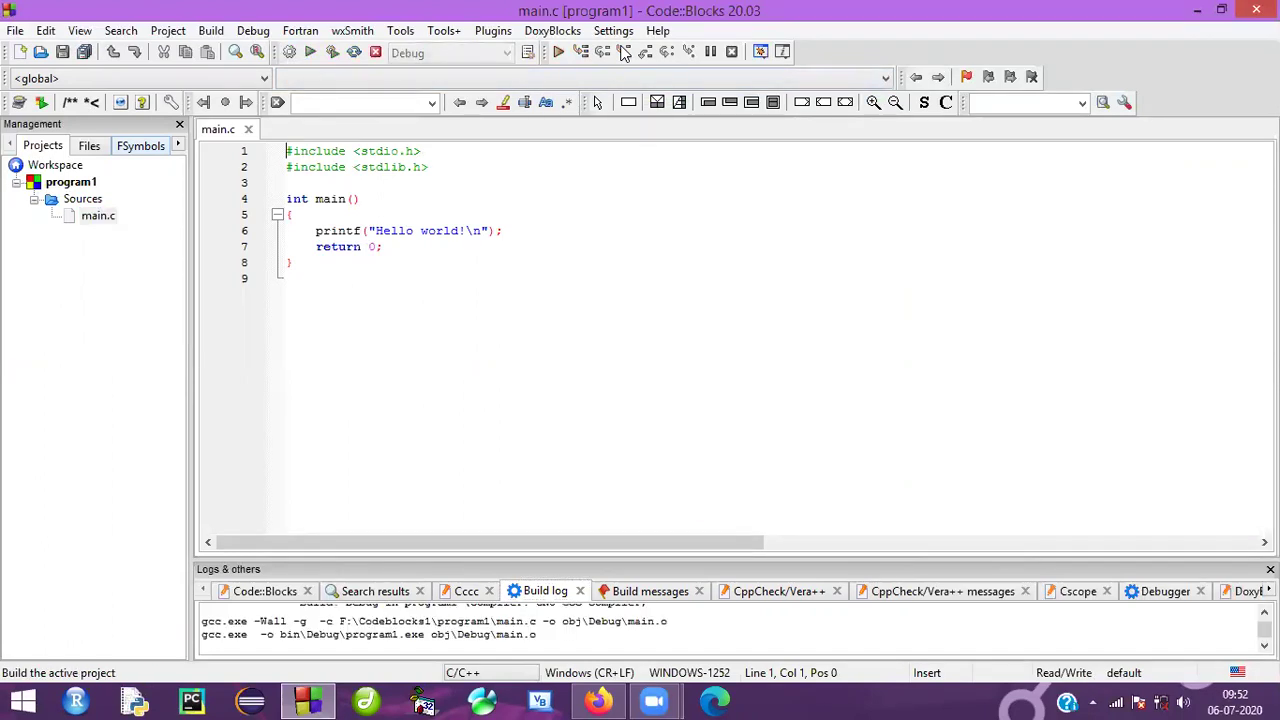